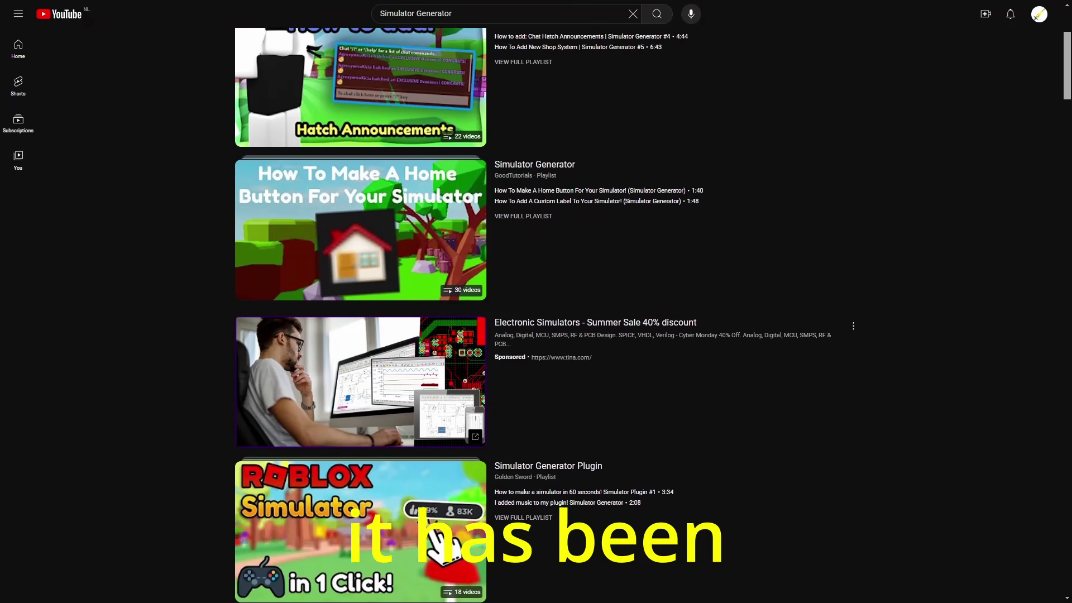
Enter 69 for Monetization and 5 for Areas, then generate the Collector Simulator game.
scroll(536, 312, down, 3)
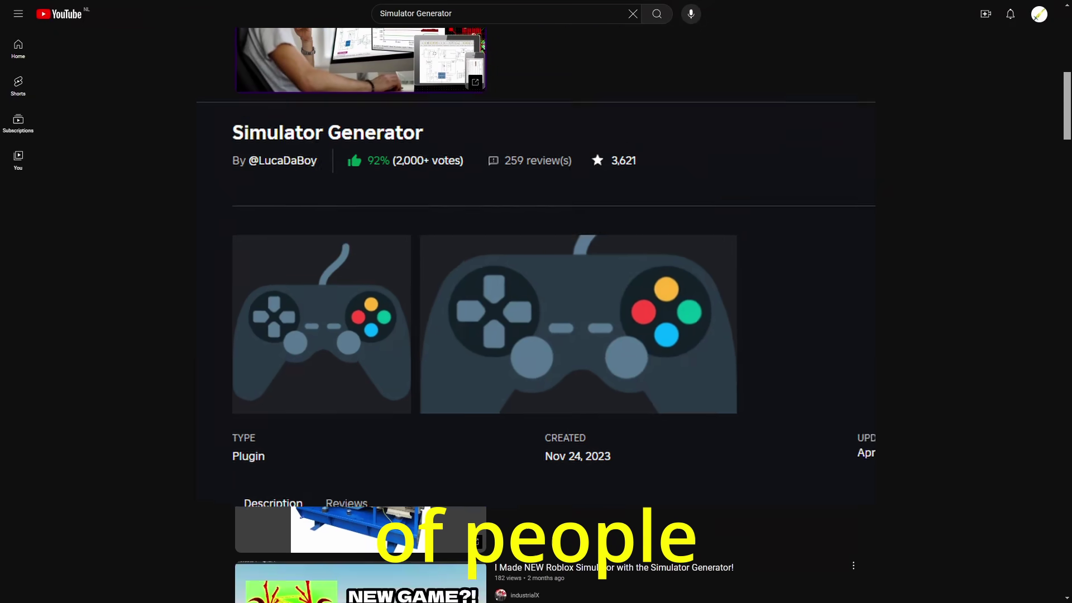
scroll(536, 312, down, 3)
scroll(536, 312, down, 2)
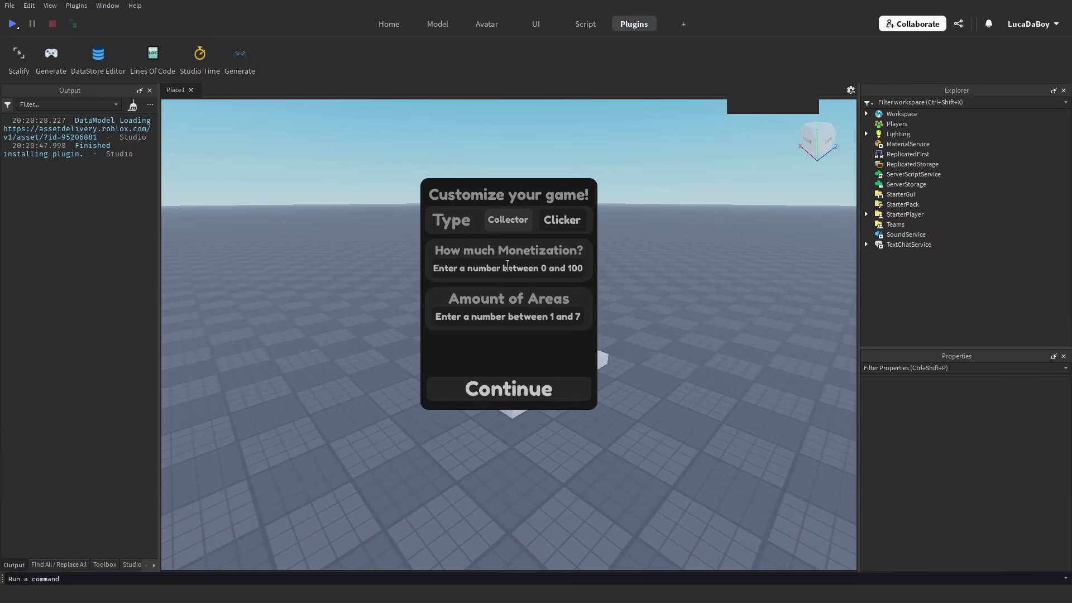
click(479, 265)
text(69)
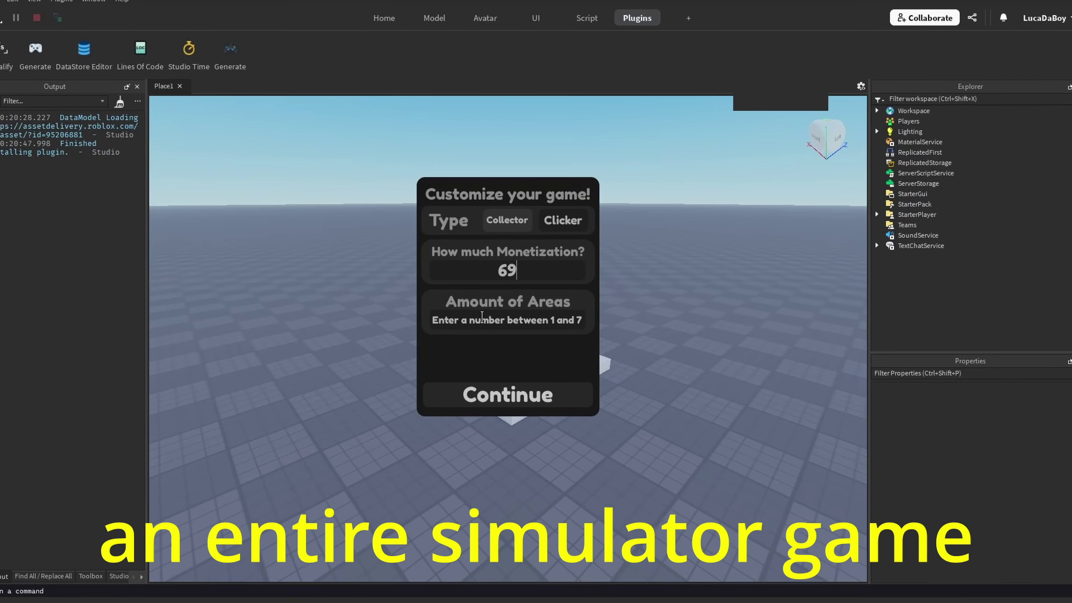
click(484, 316)
text(5)
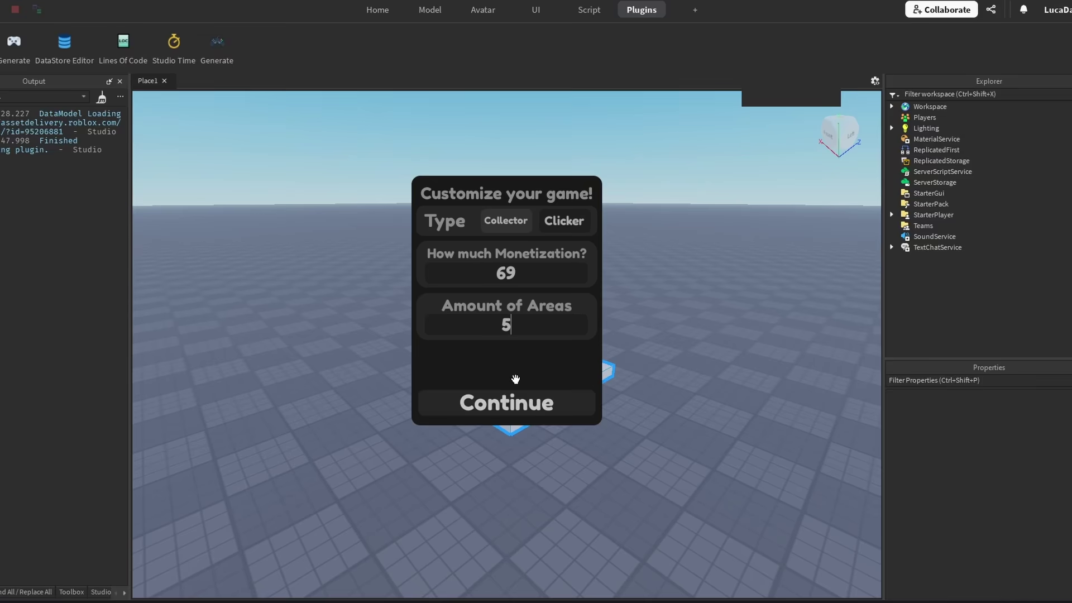
click(515, 413)
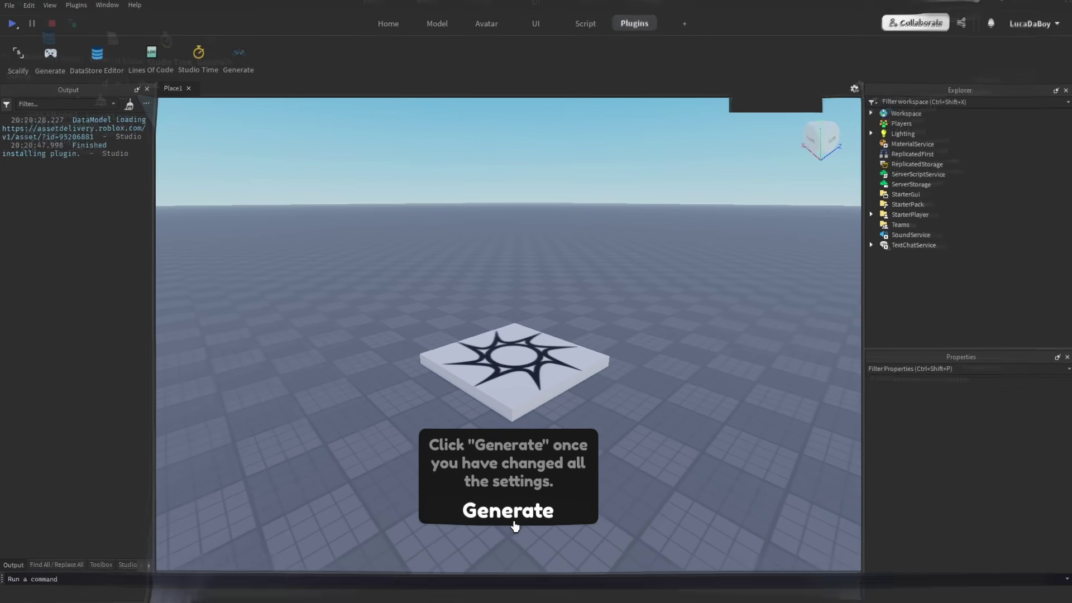
click(514, 521)
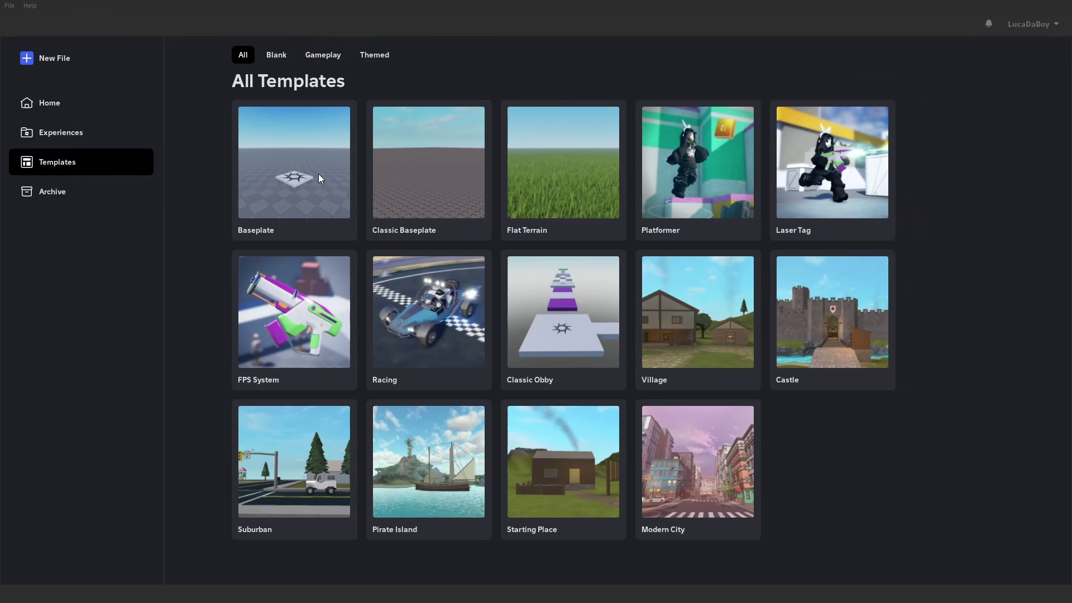
Create a Baseplate place and generate a tycoon in it with the default tycoon type settings.
click(319, 175)
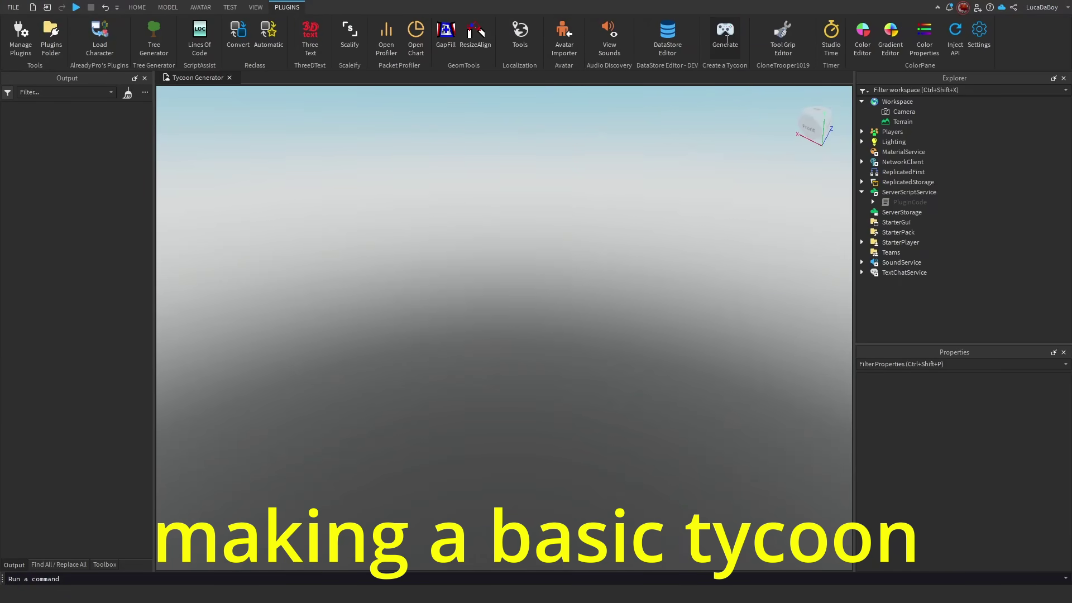
click(726, 33)
click(503, 381)
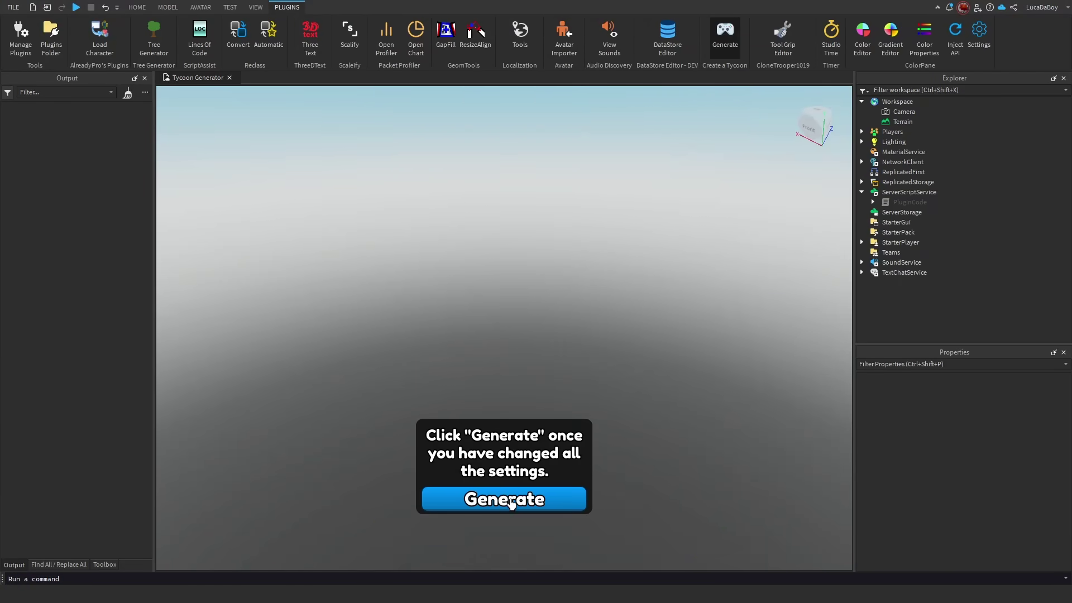
click(503, 498)
Playtest the tycoon by walking across the plot, then reposition the red dropper button and focus on it.
key(F5)
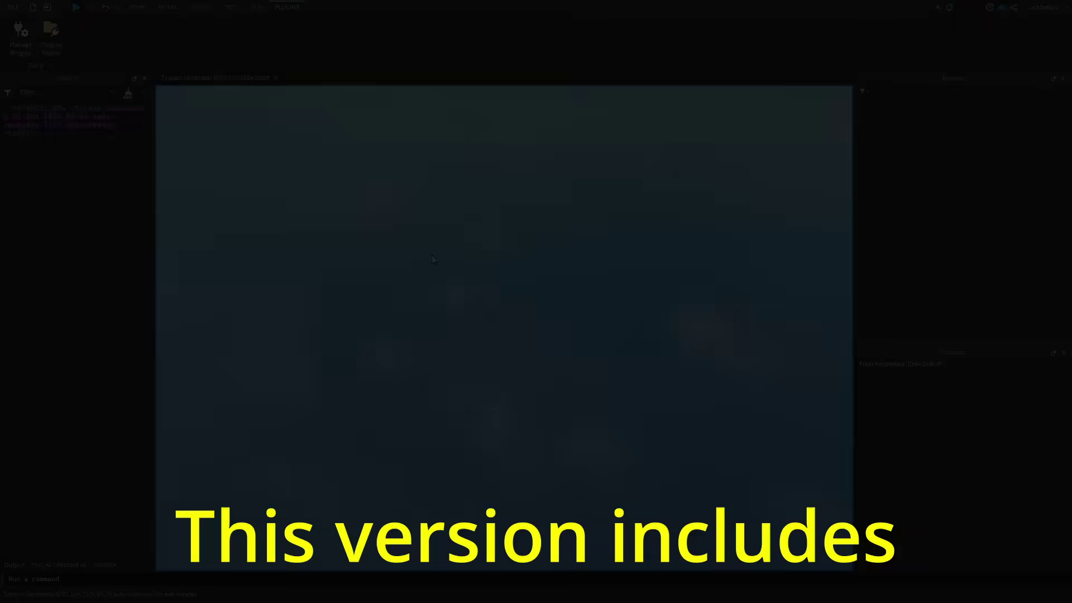
key(w)
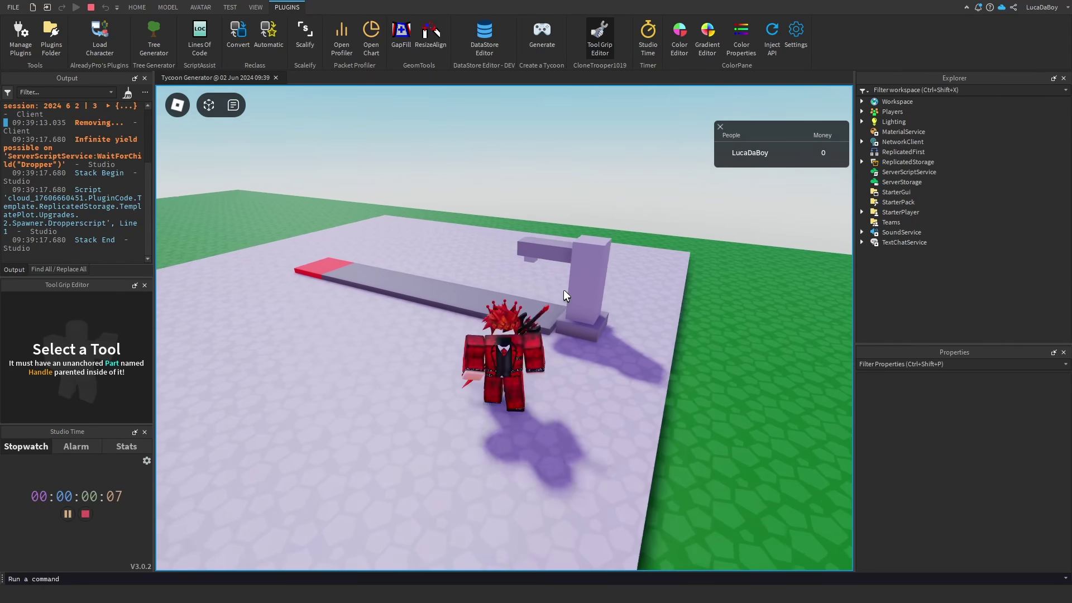
key(s)
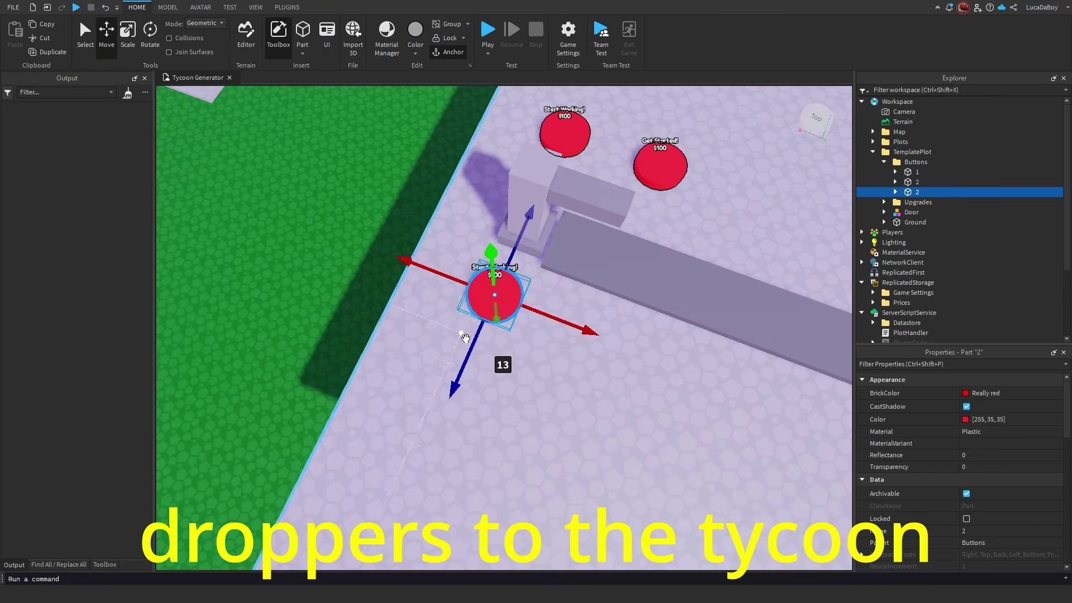
drag(513, 308, 513, 308)
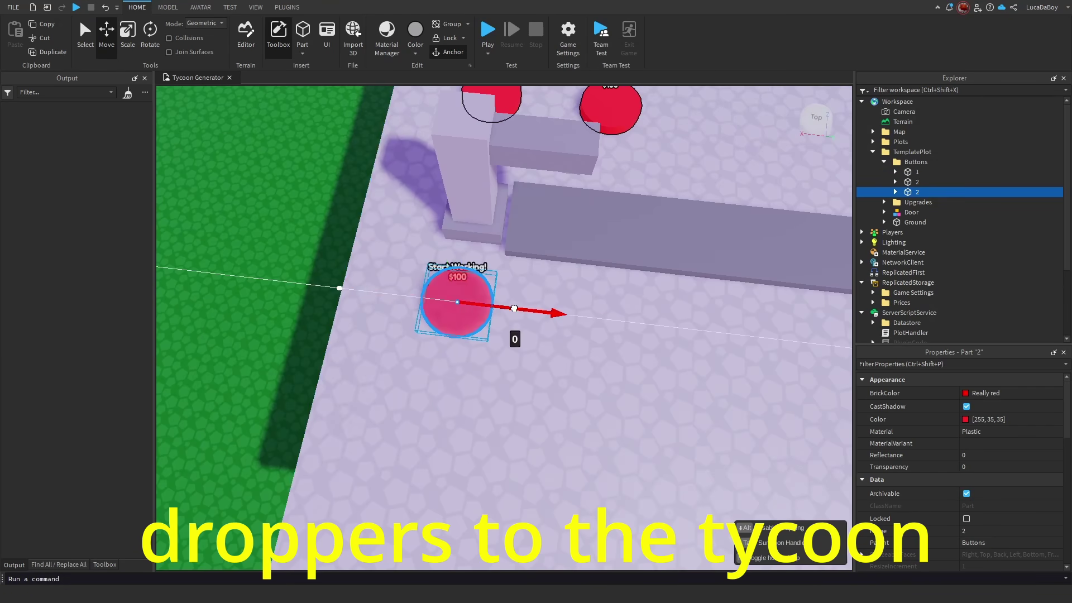
key(f)
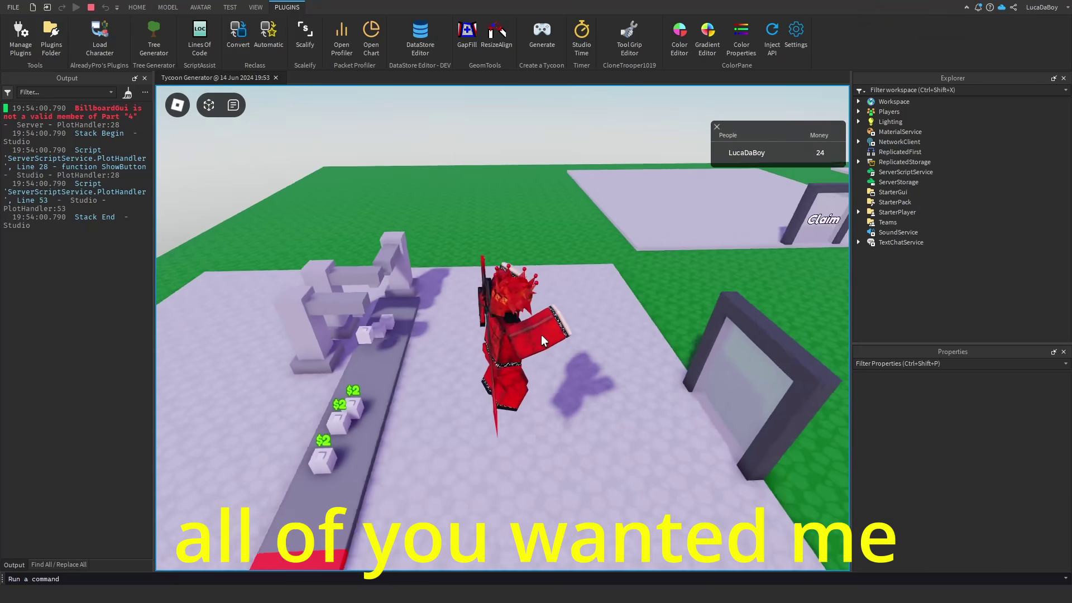
Walk the avatar across the tycoon plot while the $2 drops raise Money from 24 to 30.
key(w)
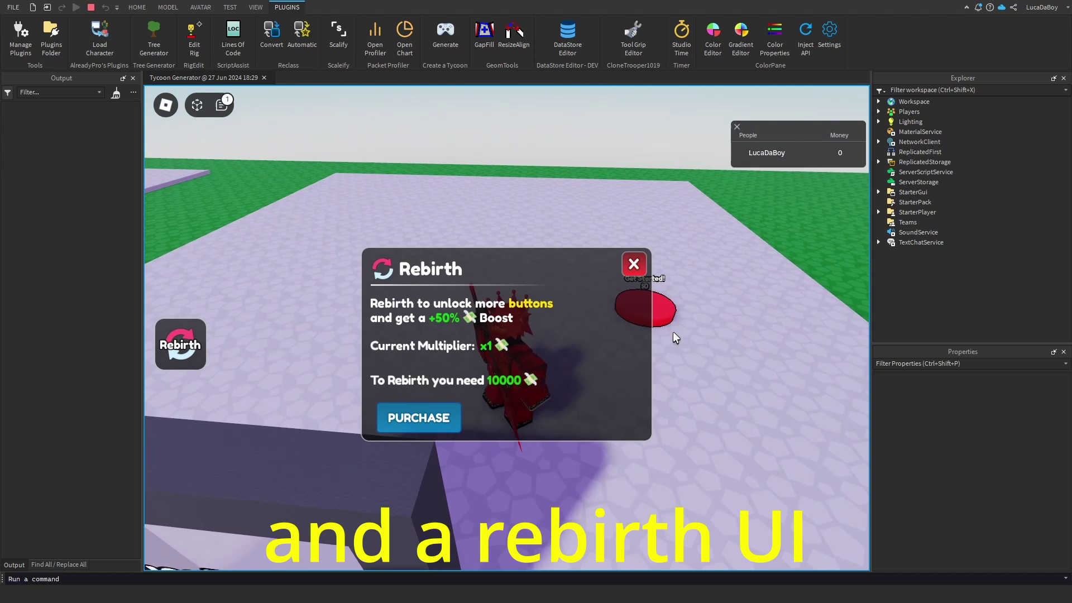
Purchase a rebirth, resetting money and the plot, then walk the avatar onto the red pad.
click(633, 264)
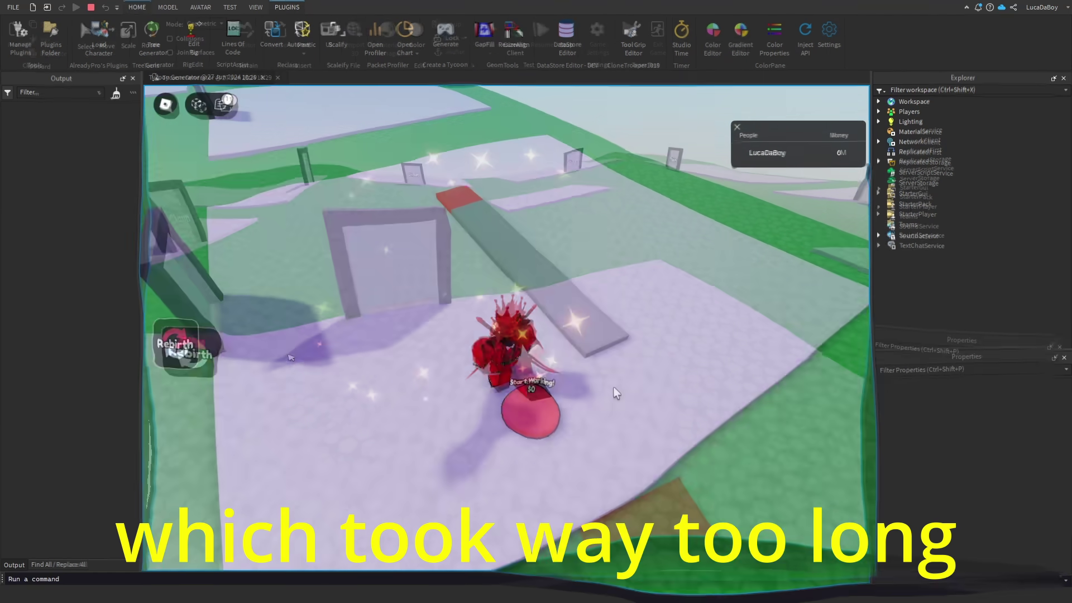
click(181, 349)
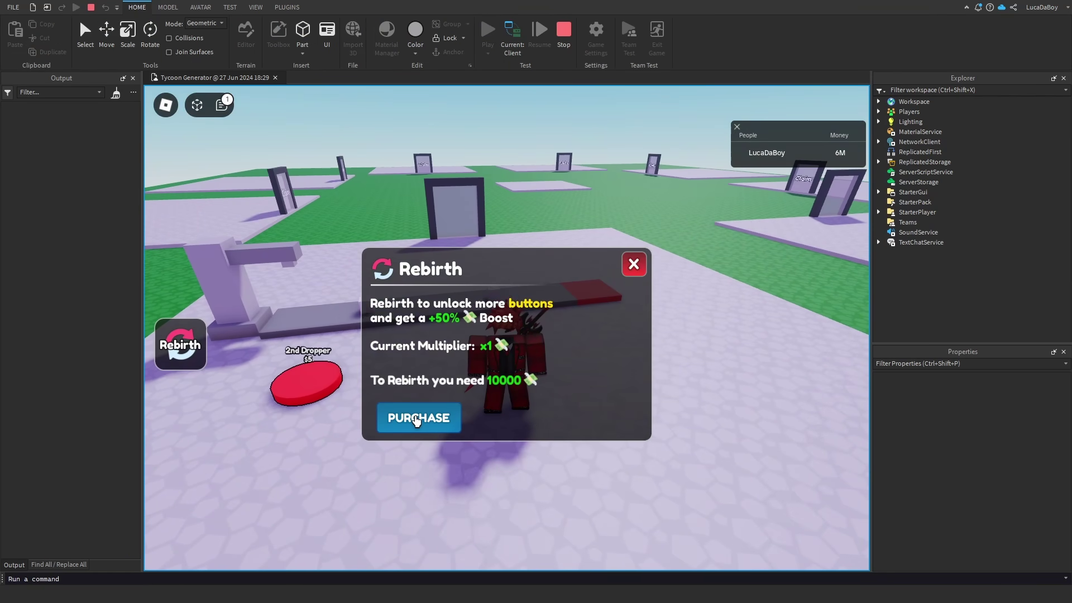
click(417, 418)
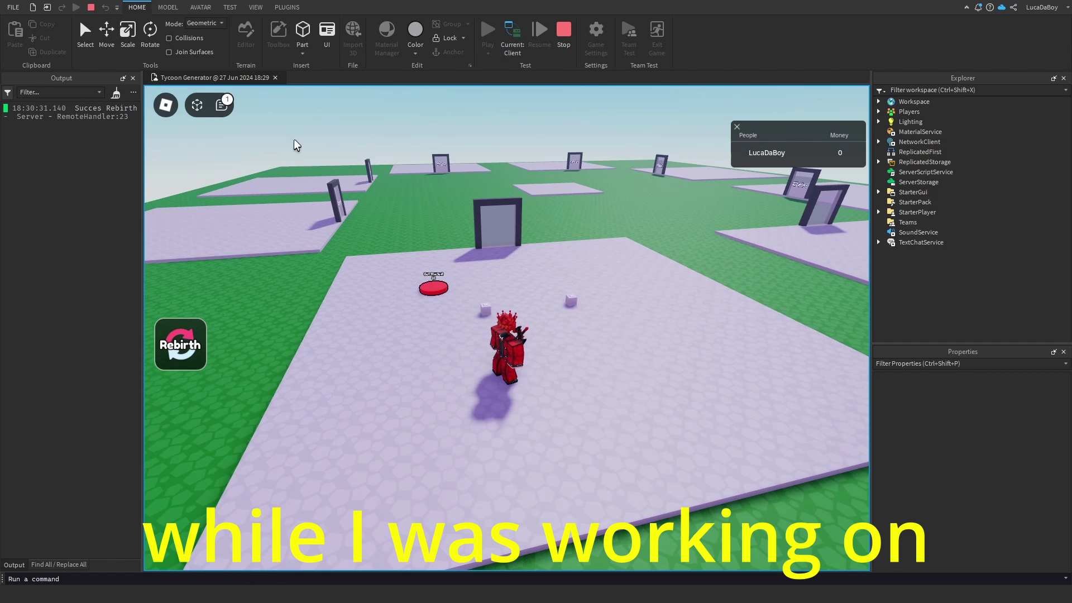
right_drag(296, 145, 528, 263)
key(w)
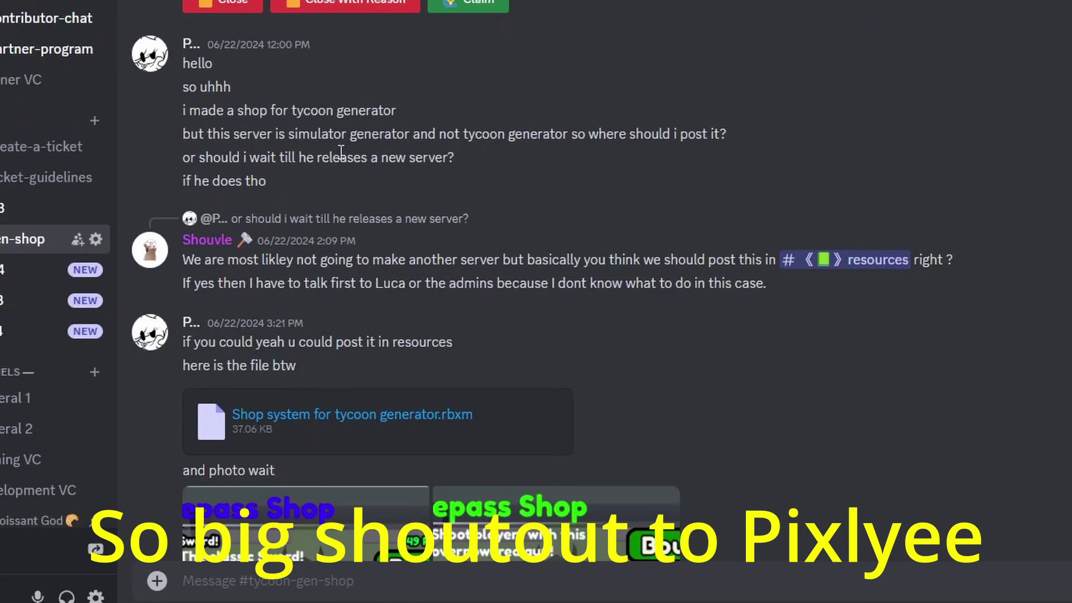
Scroll the tycoon-gen-shop channel to the shop system .rbxm file and its screenshots.
scroll(598, 136, down, 3)
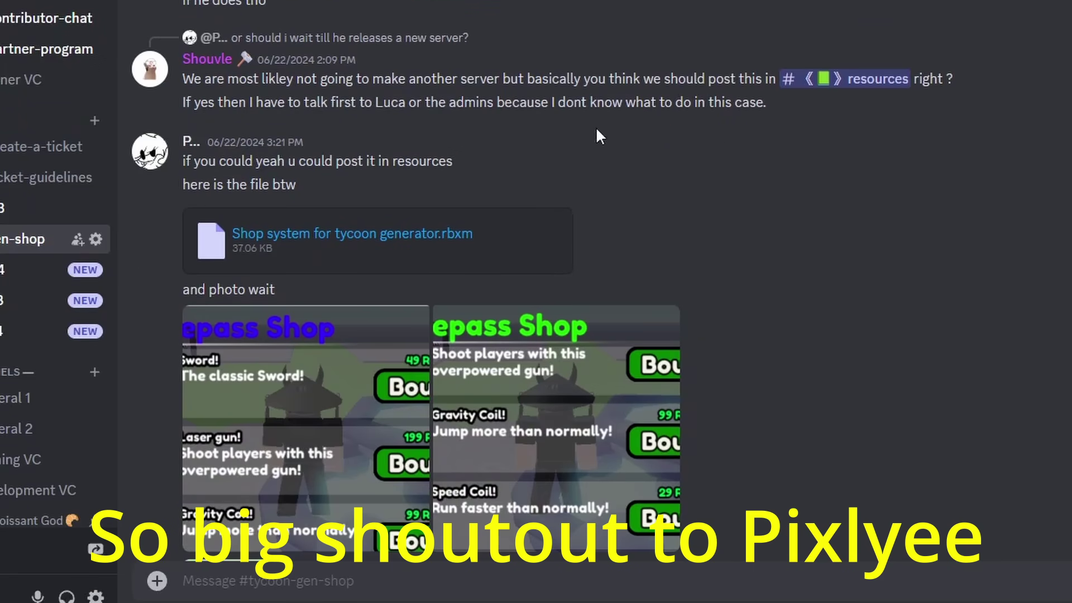
scroll(592, 234, down, 2)
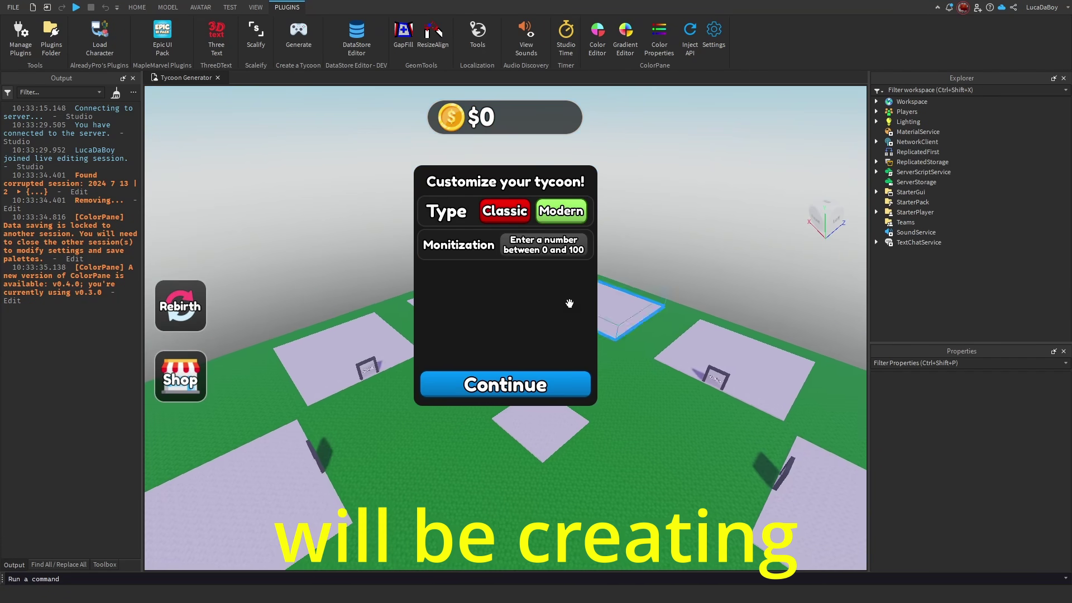
Generate a Modern tycoon, orbit over its plots, and walk the avatar across them in a playtest.
click(502, 386)
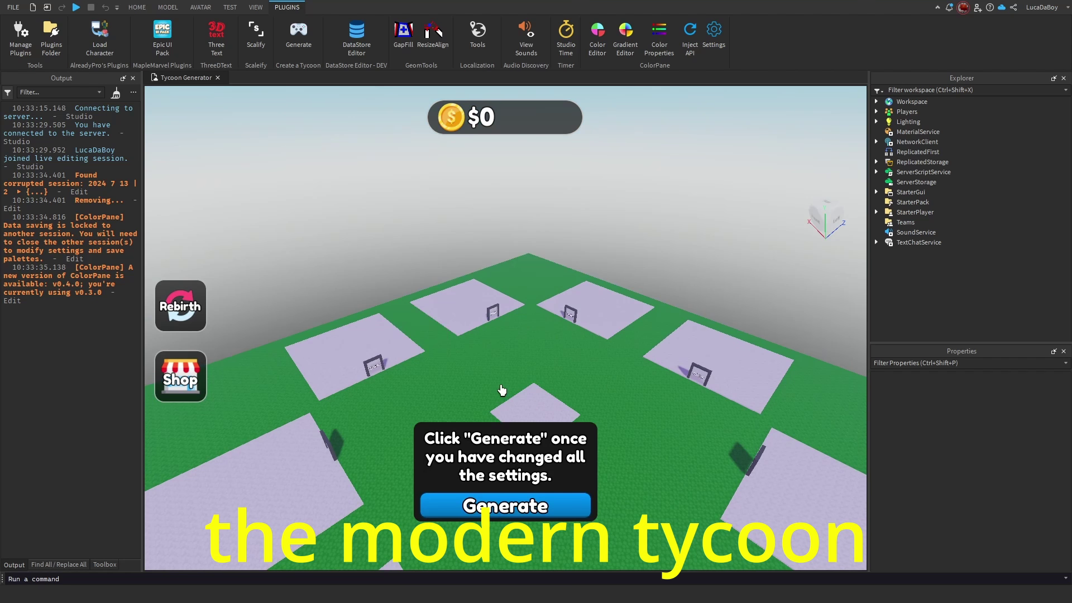
scroll(511, 400, up, 10)
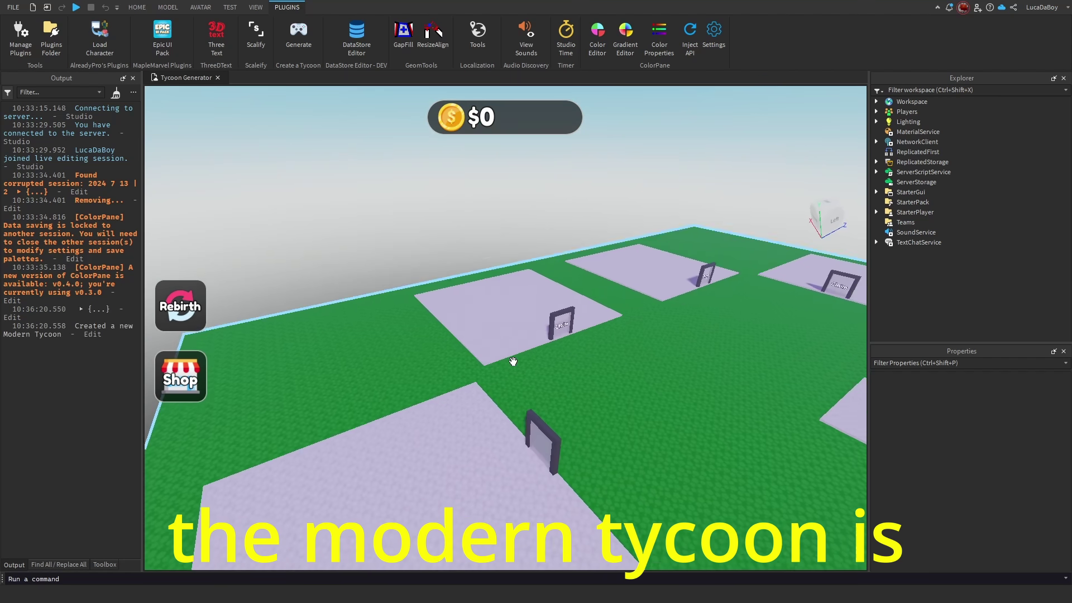
scroll(535, 307, down, 5)
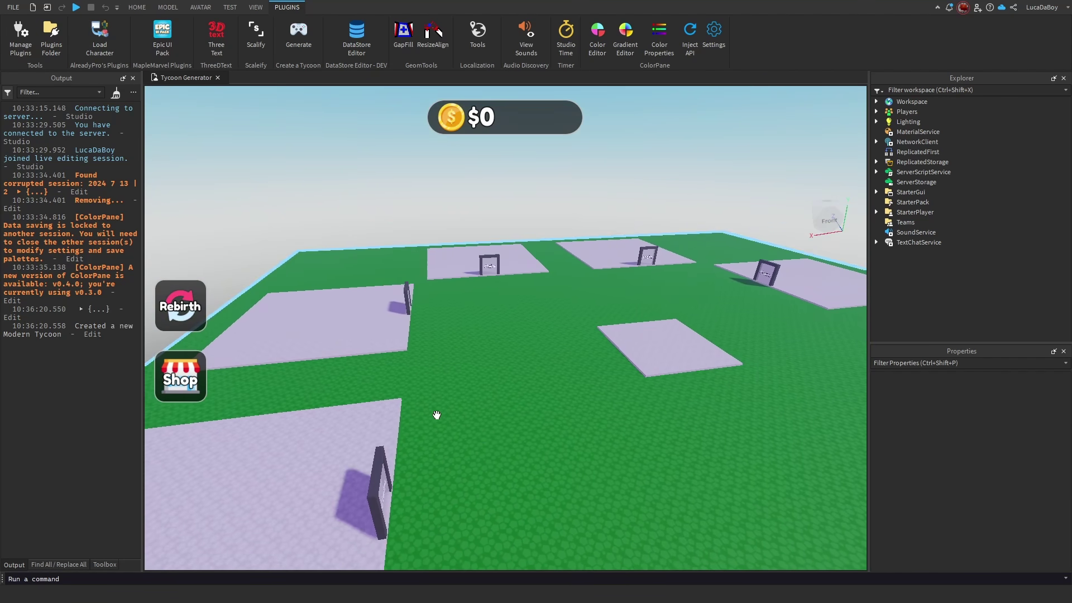
right_drag(414, 432, 581, 280)
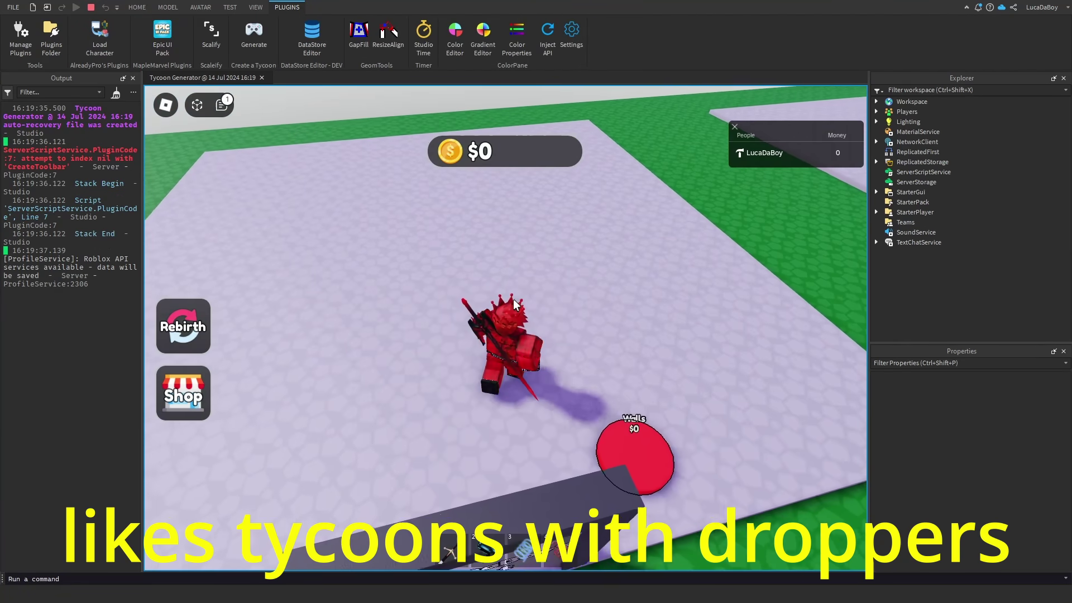
key(s)
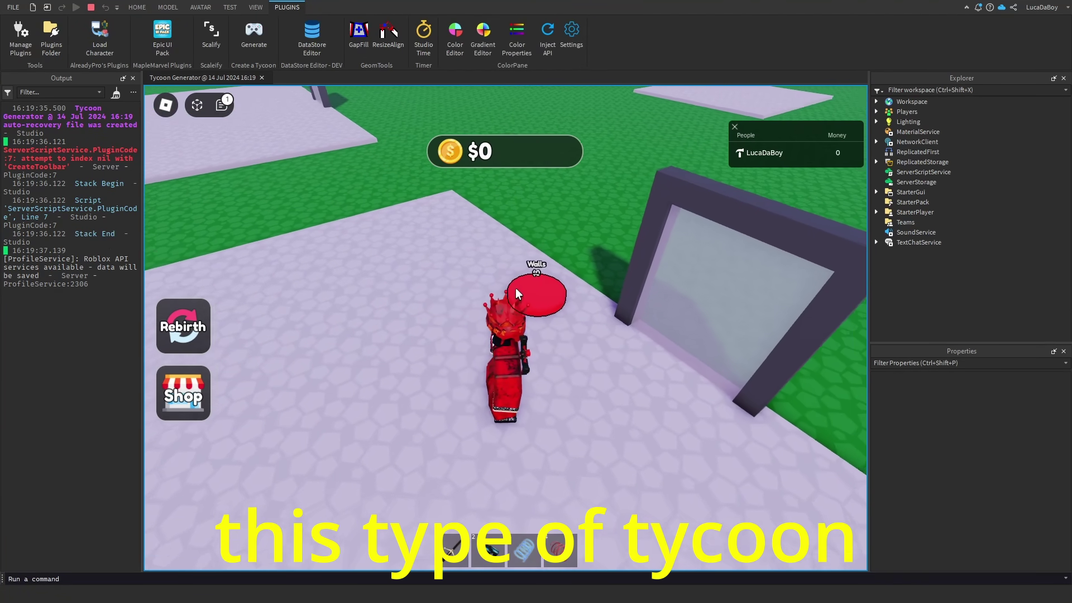
key(w)
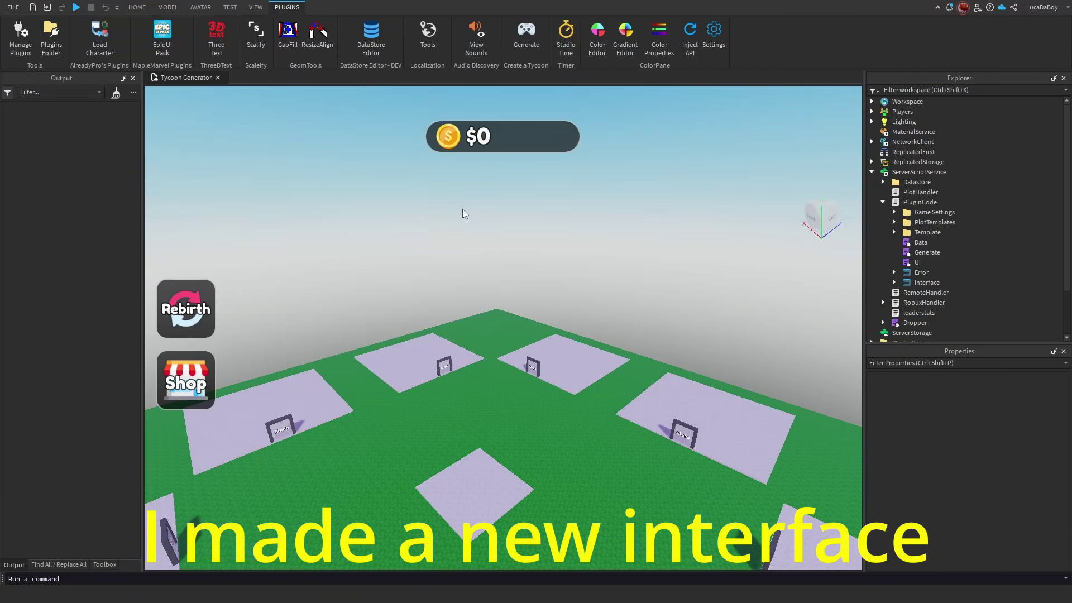
Open the tycoon generator's Customize panel to set up a Classic tycoon.
click(526, 34)
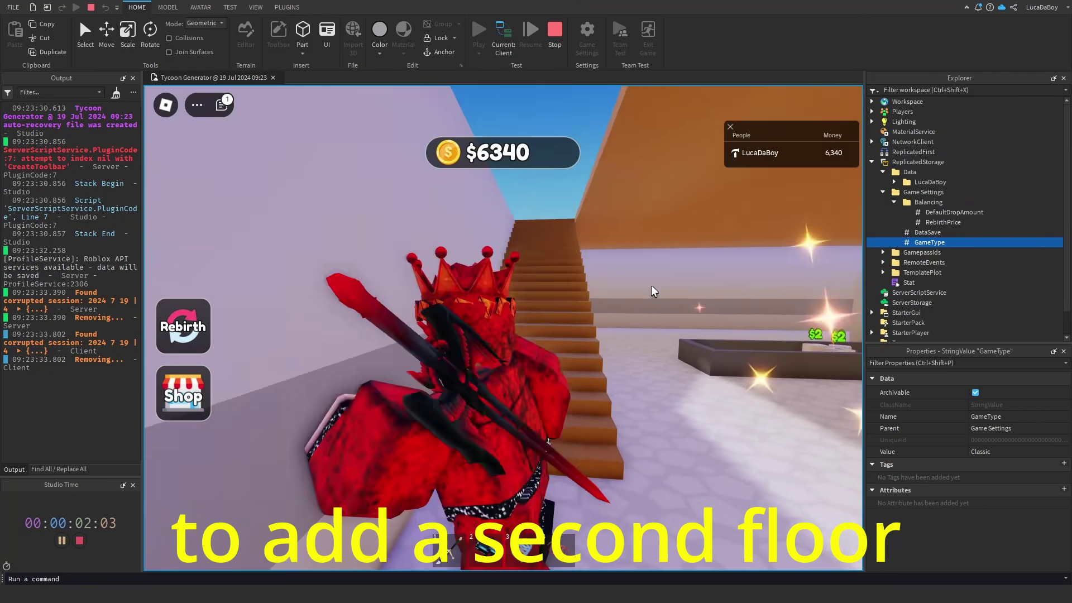
Climb the building's stairs, look at the owner-only red door, and walk out the doorway.
key(w)
right_drag(651, 285, 651, 285)
scroll(651, 285, down, 5)
scroll(492, 263, up, 3)
key(w)
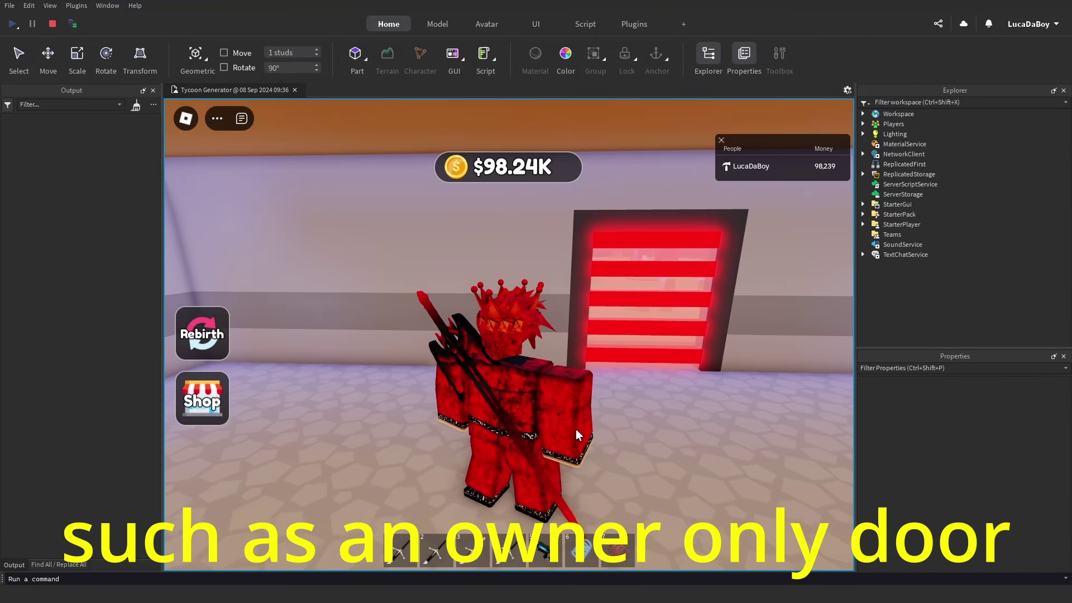
key(d)
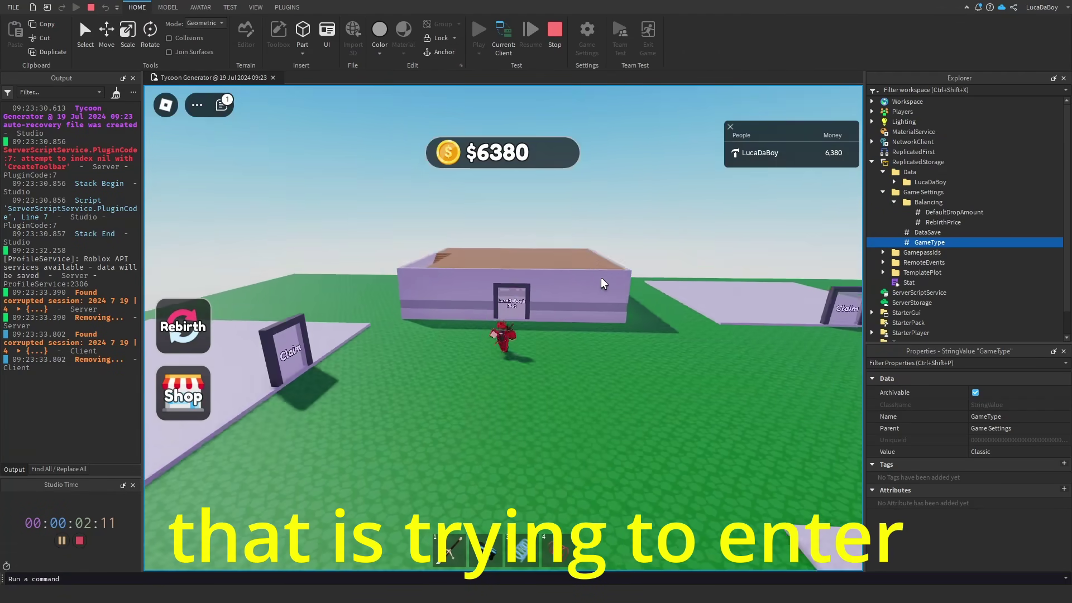
key(w)
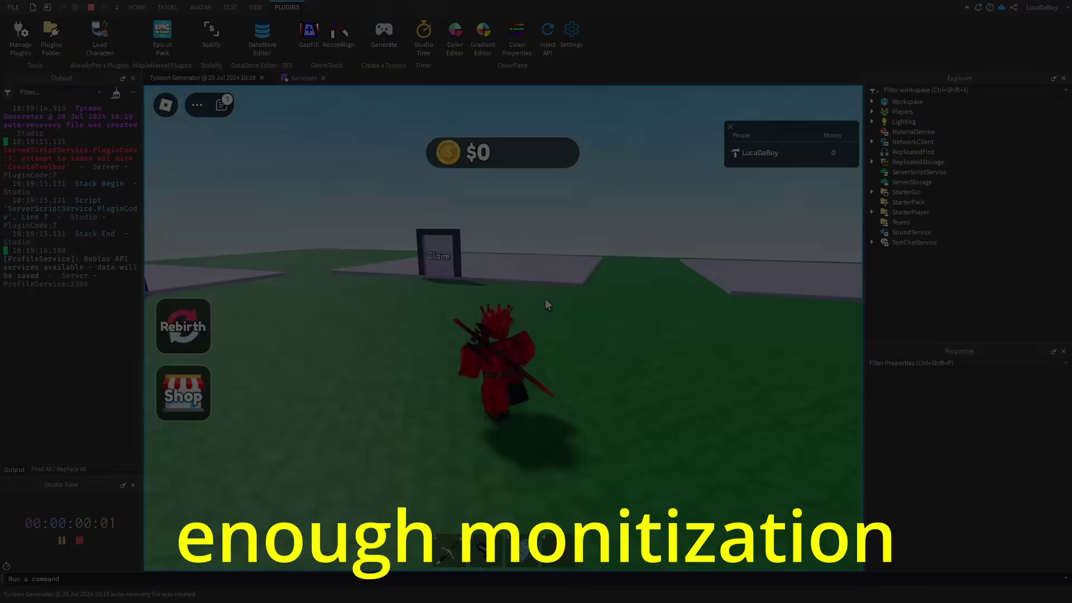
Claim the plot through the Claim door and step on Get Started to build the first dropper.
key(w)
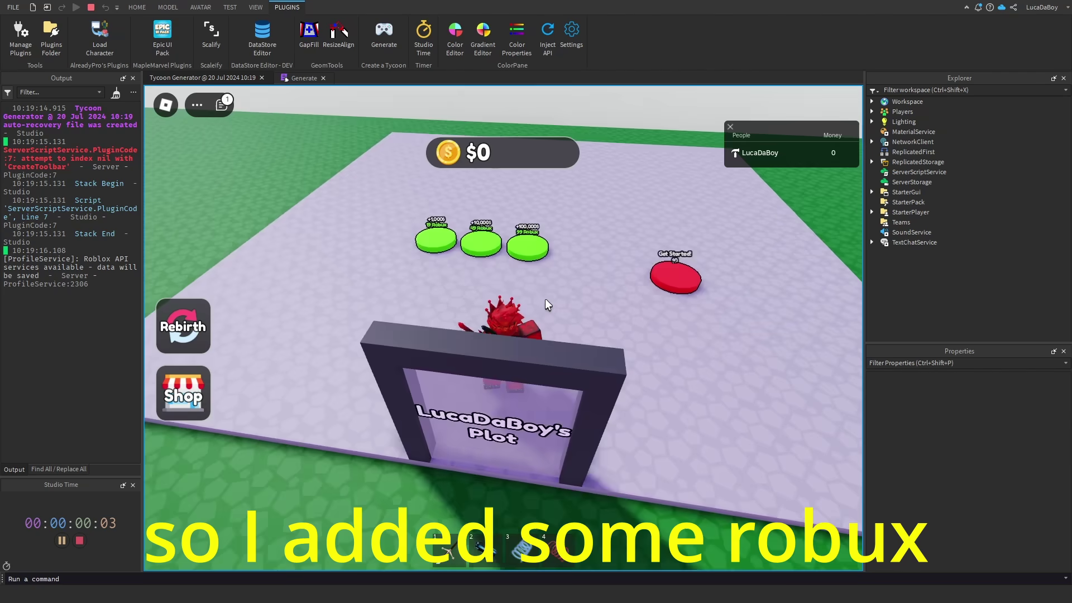
key(d)
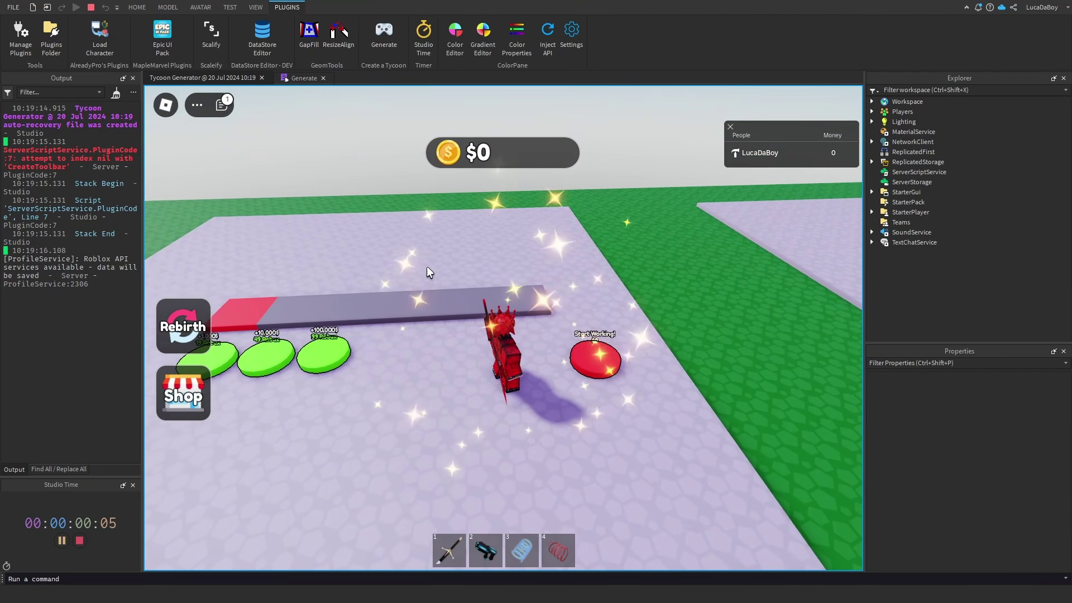
key(a)
right_drag(439, 306, 554, 310)
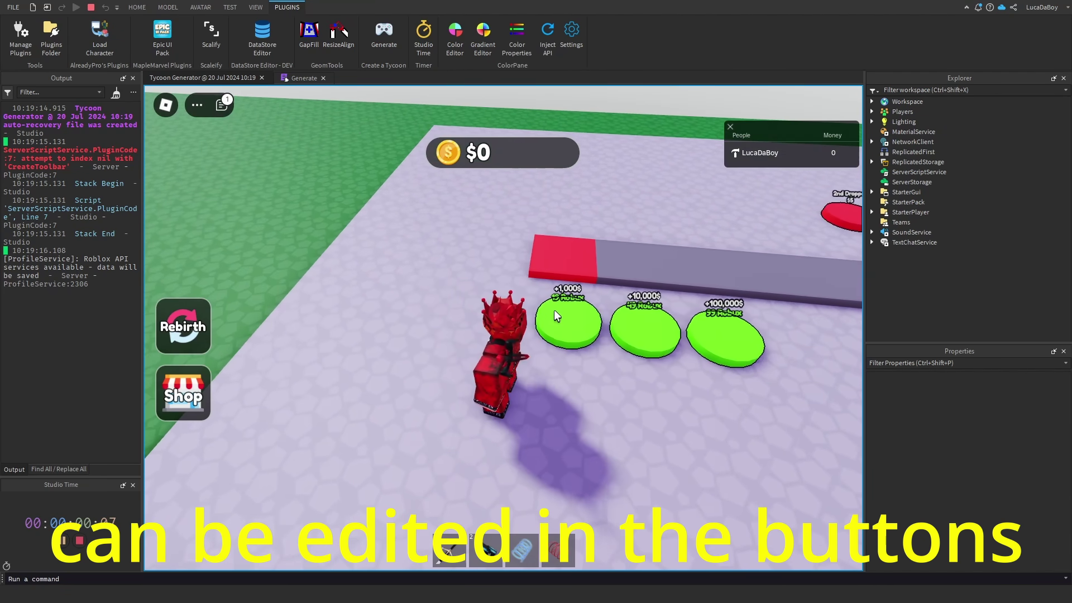
Buy the Money1 (+1,000$) and Money3 cash packs from the green pads, raising cash to $100,774.
key(s)
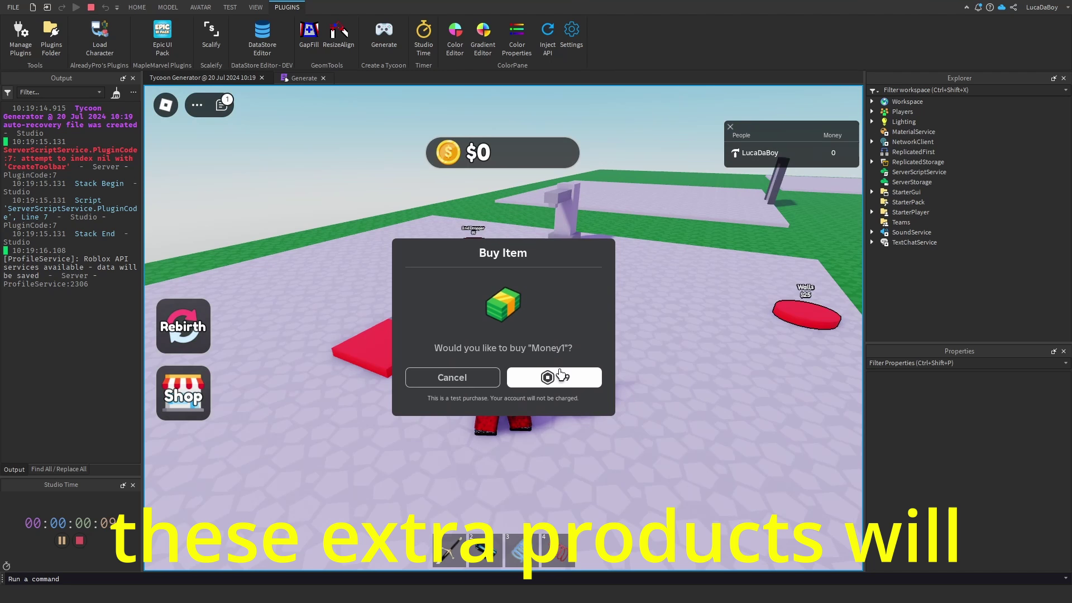
click(550, 375)
click(536, 357)
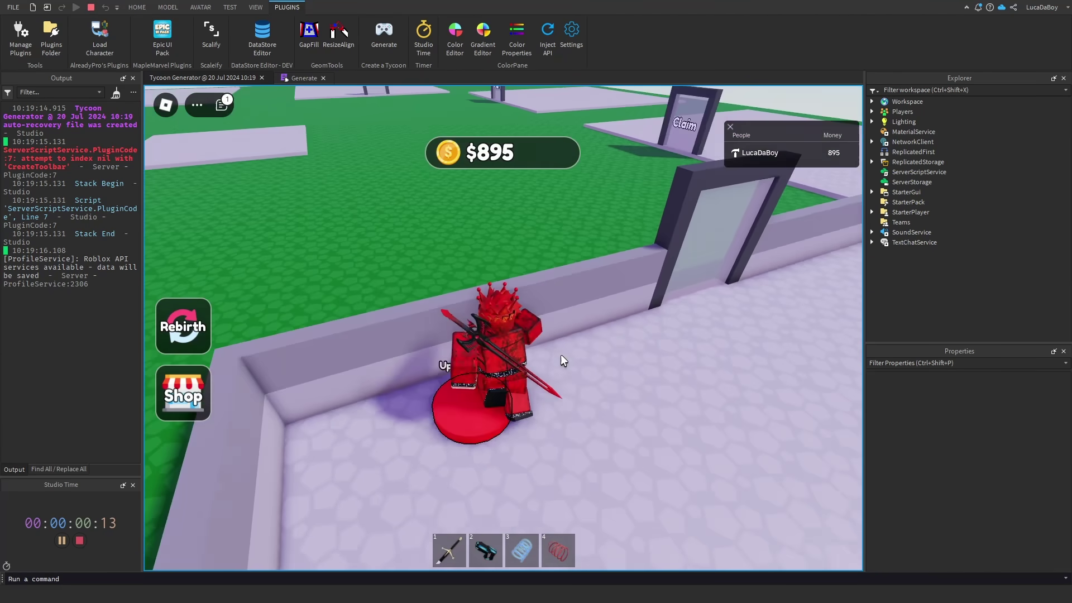
key(a)
key(a)
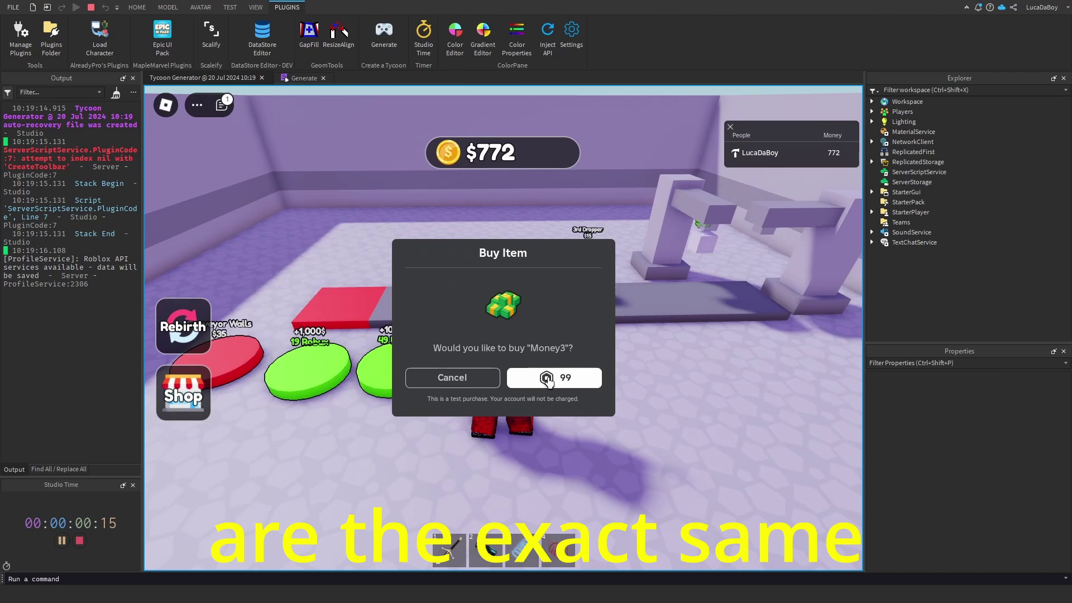
click(549, 379)
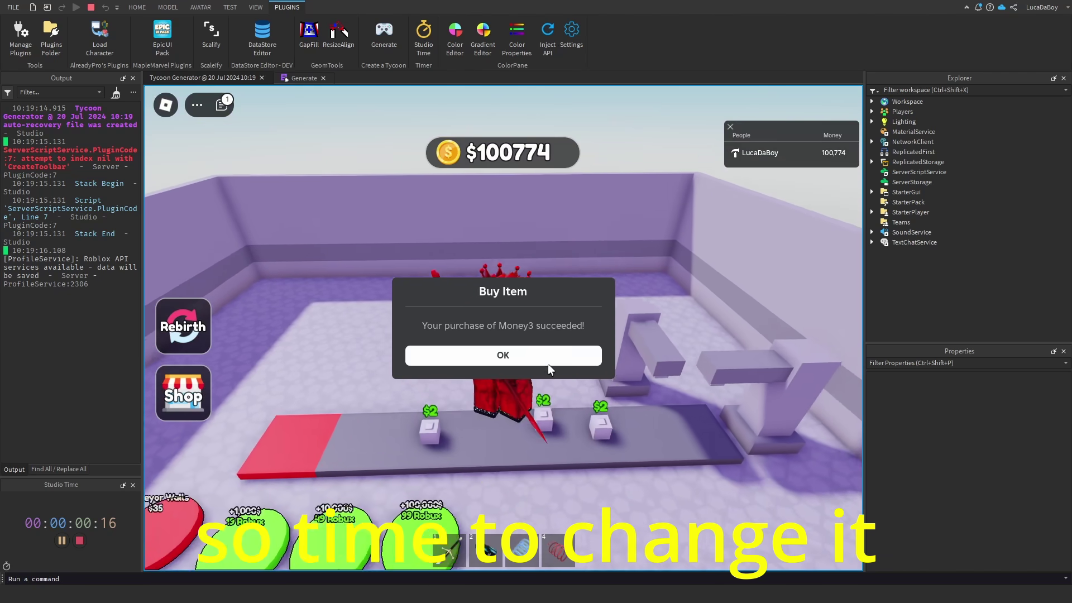
click(548, 364)
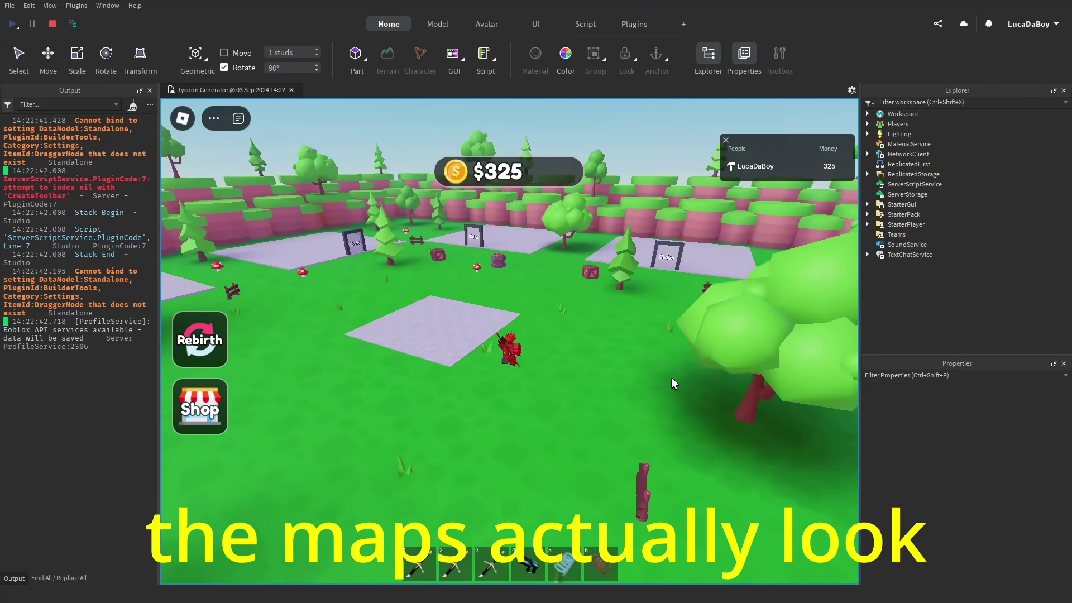
Zoom and orbit the camera around the avatar to inspect the generated forested map during playtest.
scroll(671, 382, down, 5)
right_drag(671, 382, 671, 382)
scroll(671, 382, up, 5)
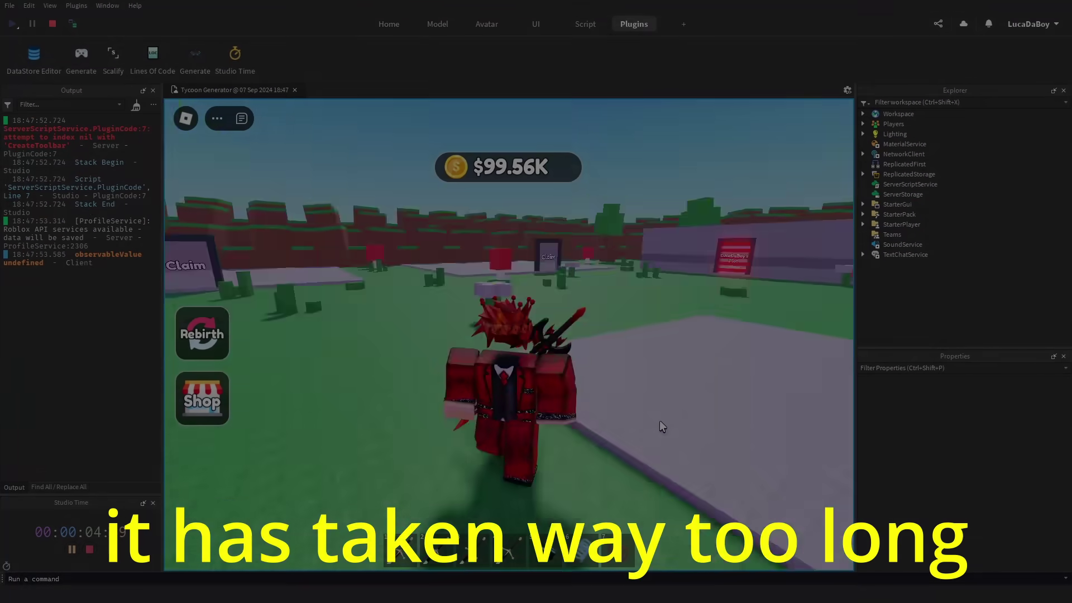
right_drag(660, 422, 661, 427)
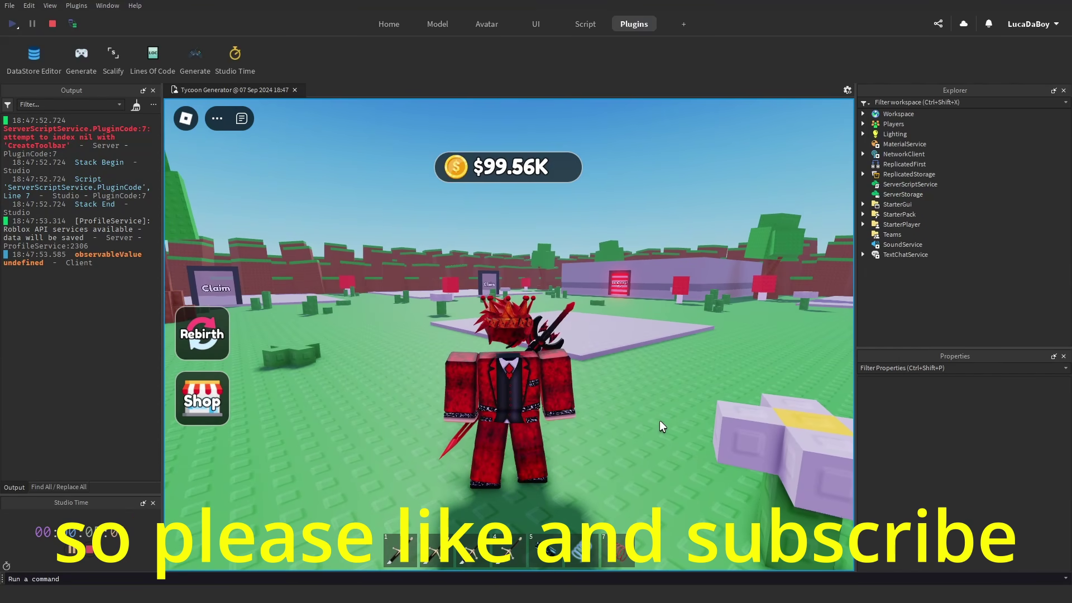